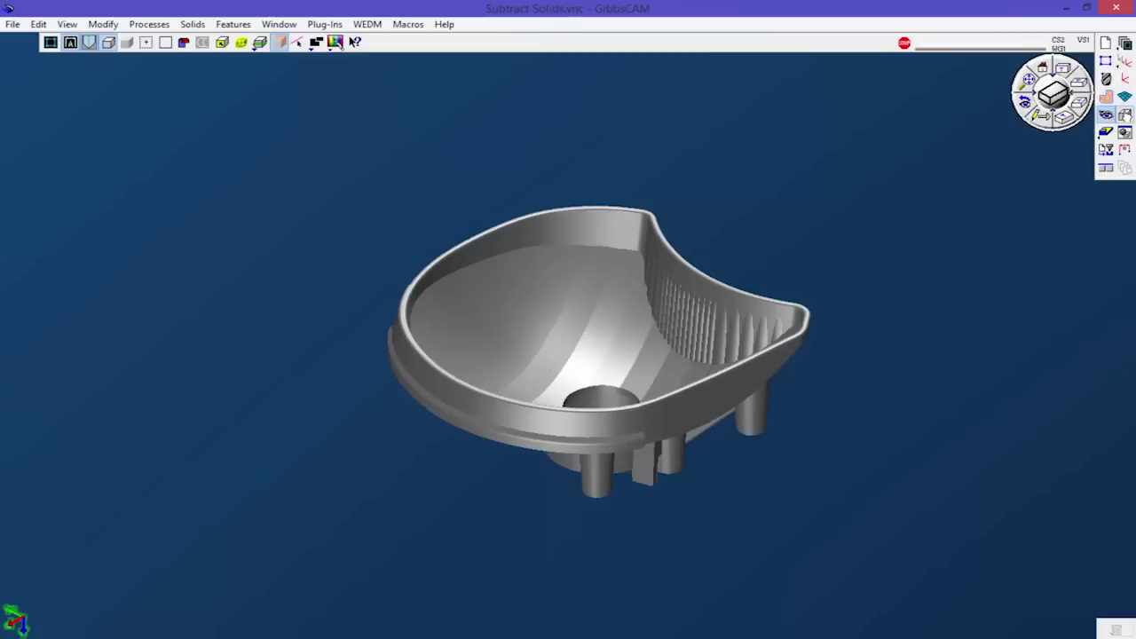
Bring the Extrude(11) stock block out of the Body Bag and orbit to inspect it
left_click(1124, 133)
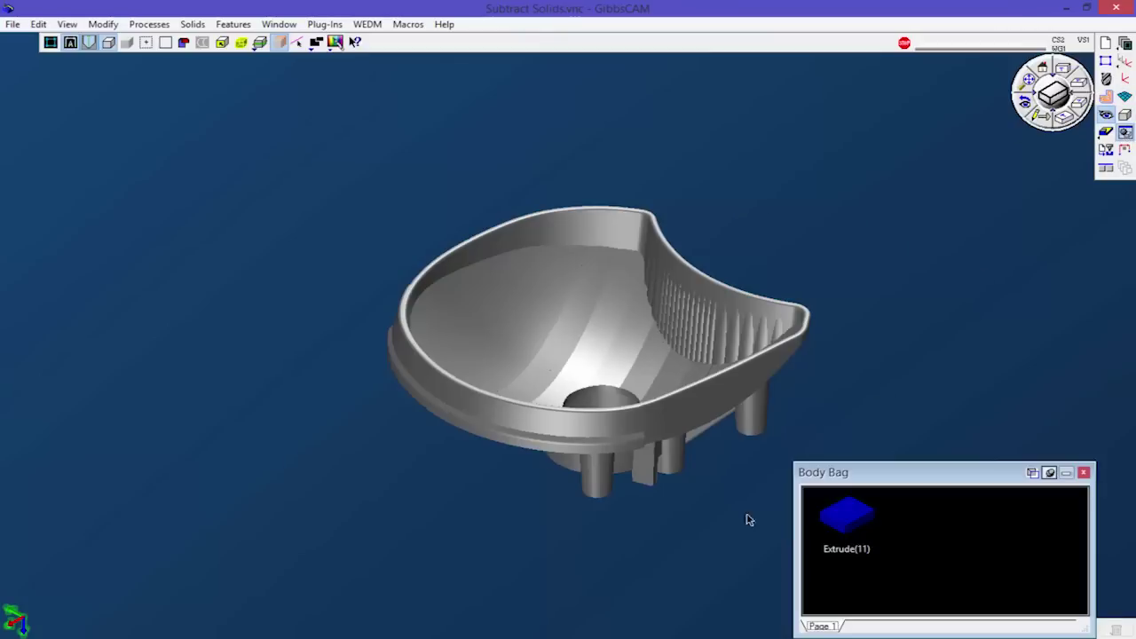
double_click(862, 510)
mouse_move(986, 381)
middle_mouse_down()
mouse_move(733, 350)
mouse_move(915, 408)
mouse_move(669, 436)
middle_mouse_up()
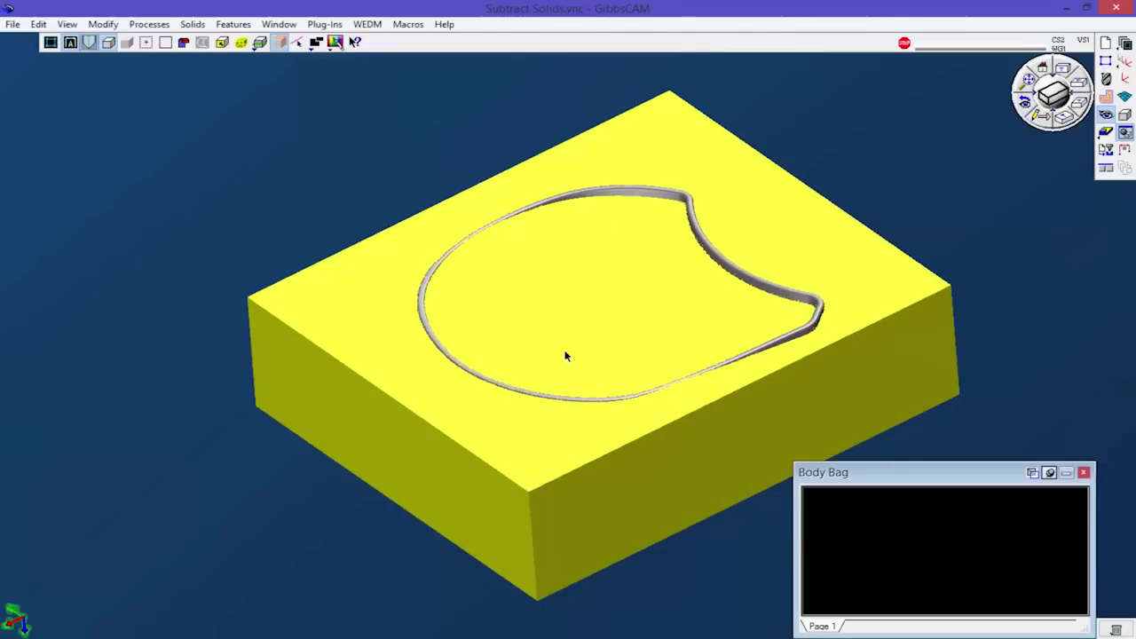
mouse_move(781, 349)
middle_mouse_down()
mouse_move(647, 372)
mouse_move(692, 386)
middle_mouse_up()
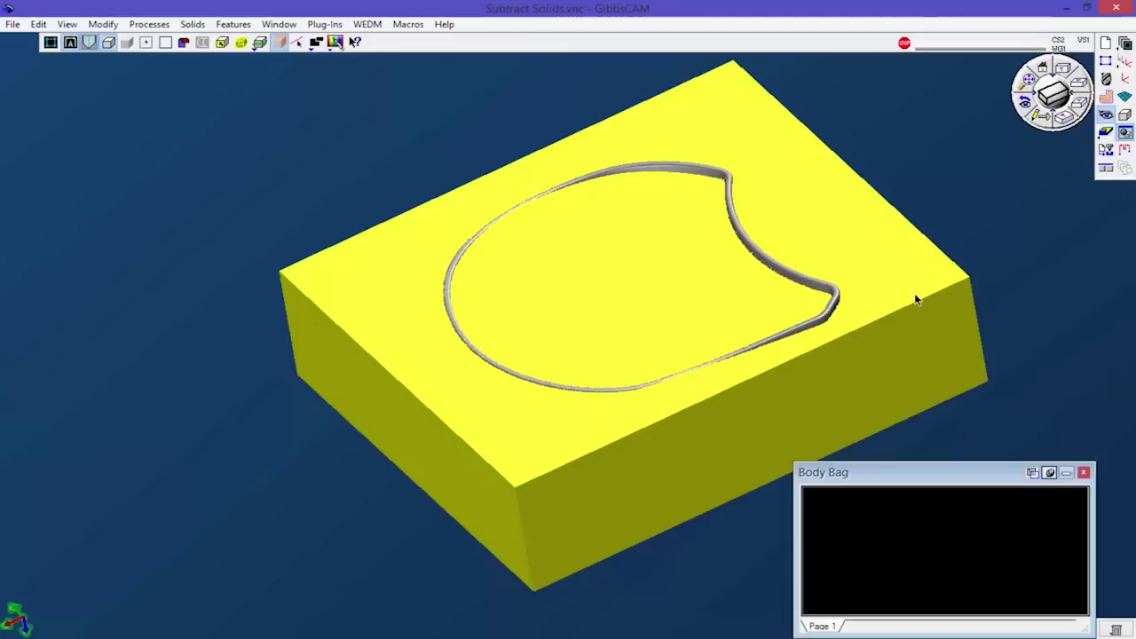
With the Solid Modeling palette moved aside, select the yellow stock block plus the imported part
left_click(1124, 114)
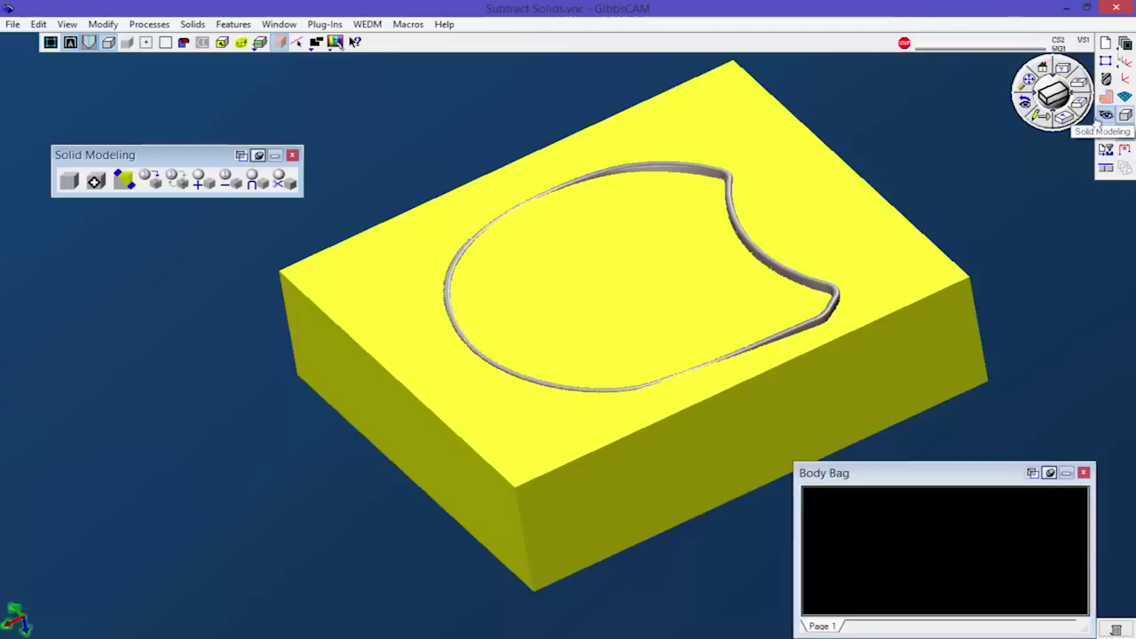
left_click_drag(160, 160, 331, 100)
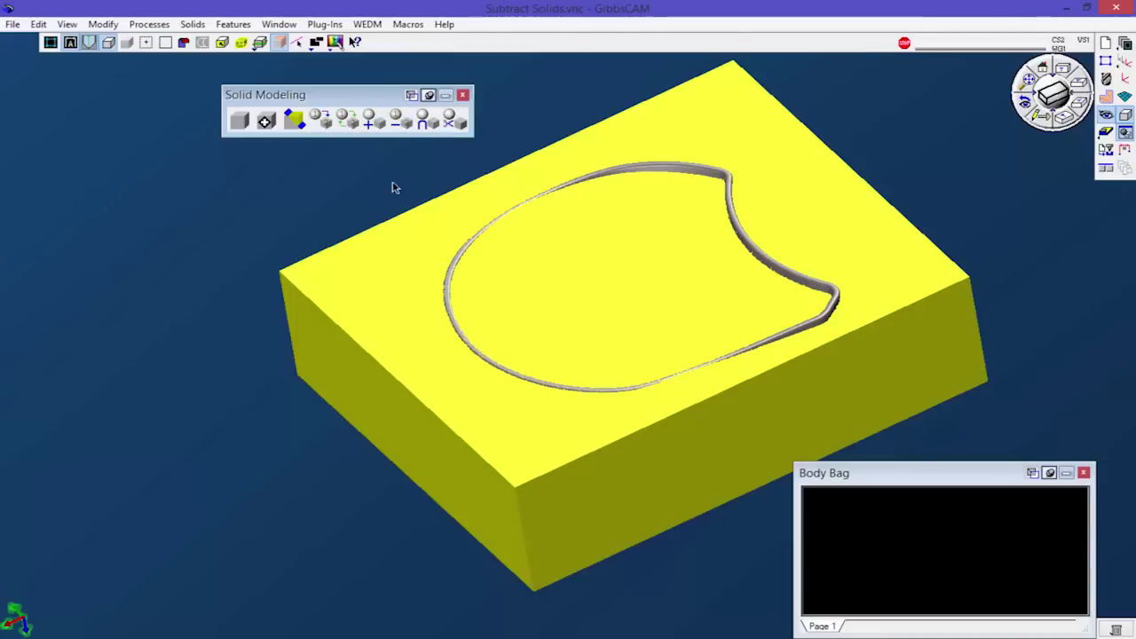
left_click(566, 249)
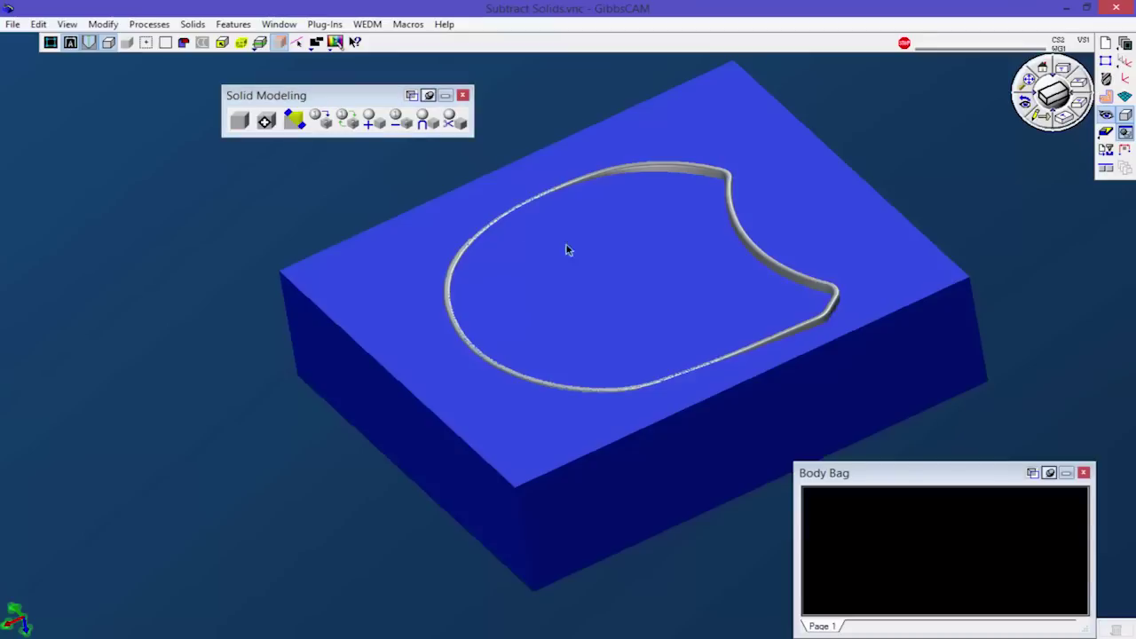
left_click(676, 174)
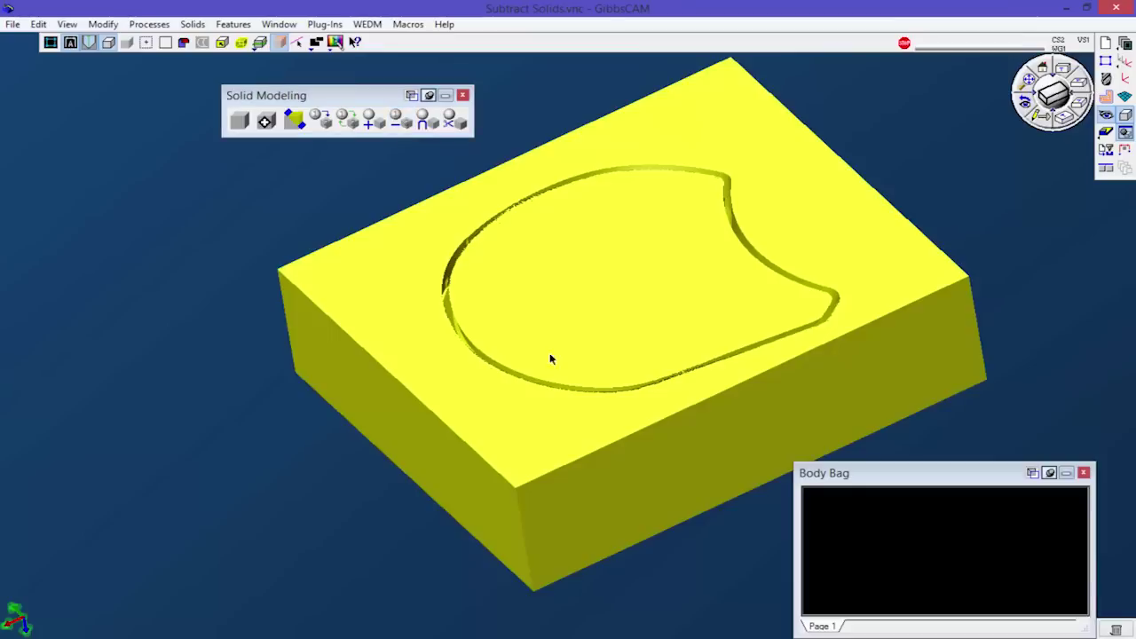
Orbit and pan around the block to inspect the newly cut pocket
middle_click_drag(489, 409, 450, 156)
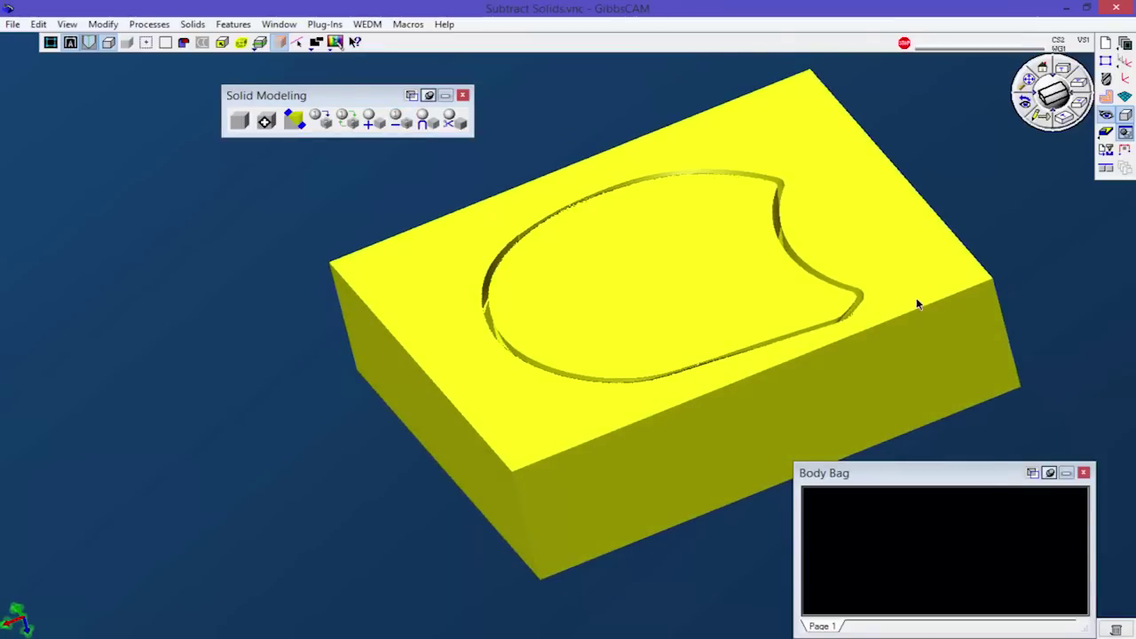
mouse_move(609, 380)
middle_mouse_down()
mouse_move(470, 337)
mouse_move(629, 475)
mouse_move(479, 351)
mouse_move(767, 404)
mouse_move(876, 403)
mouse_move(715, 261)
middle_mouse_up()
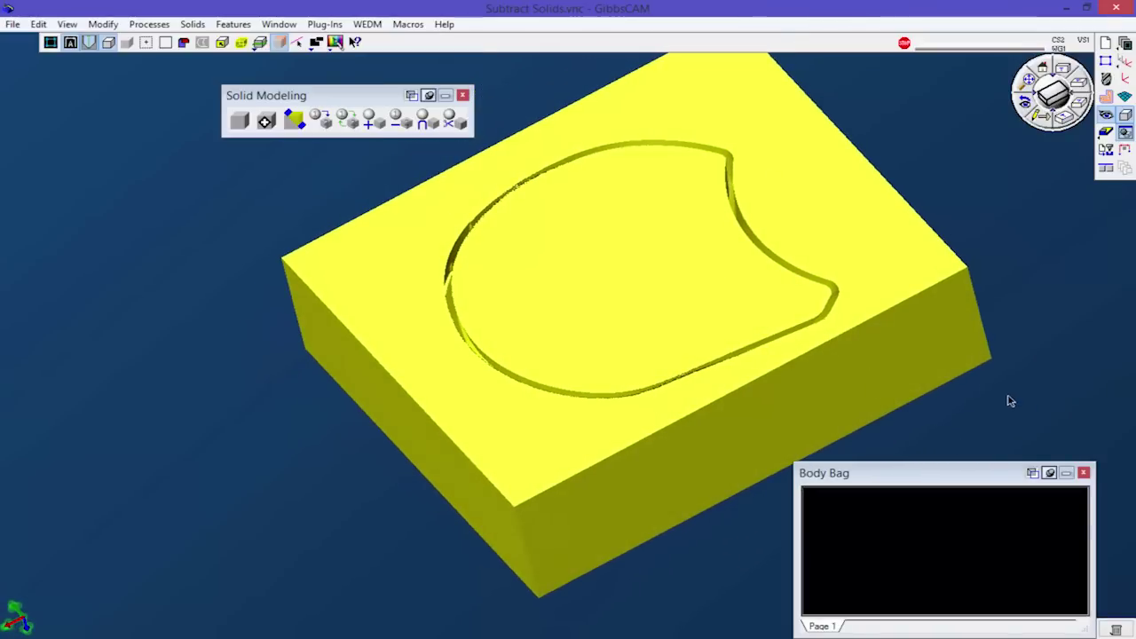
mouse_move(959, 408)
middle_mouse_down()
mouse_move(754, 425)
mouse_move(944, 431)
mouse_move(657, 310)
mouse_move(701, 299)
mouse_move(844, 331)
mouse_move(731, 294)
mouse_move(917, 351)
middle_mouse_up()
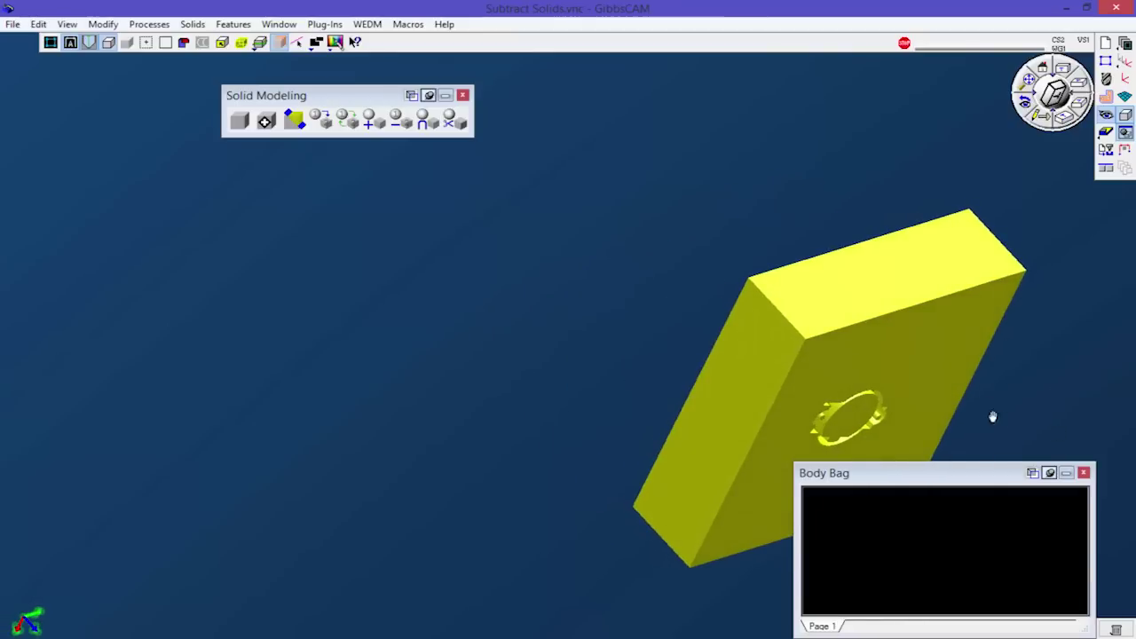
mouse_move(991, 418)
middle_mouse_down("shift")
mouse_move(712, 294)
mouse_move(759, 279)
mouse_move(847, 302)
mouse_move(834, 462)
mouse_move(559, 293)
mouse_move(627, 325)
middle_mouse_up("shift")
middle_click_drag(716, 386, 430, 106)
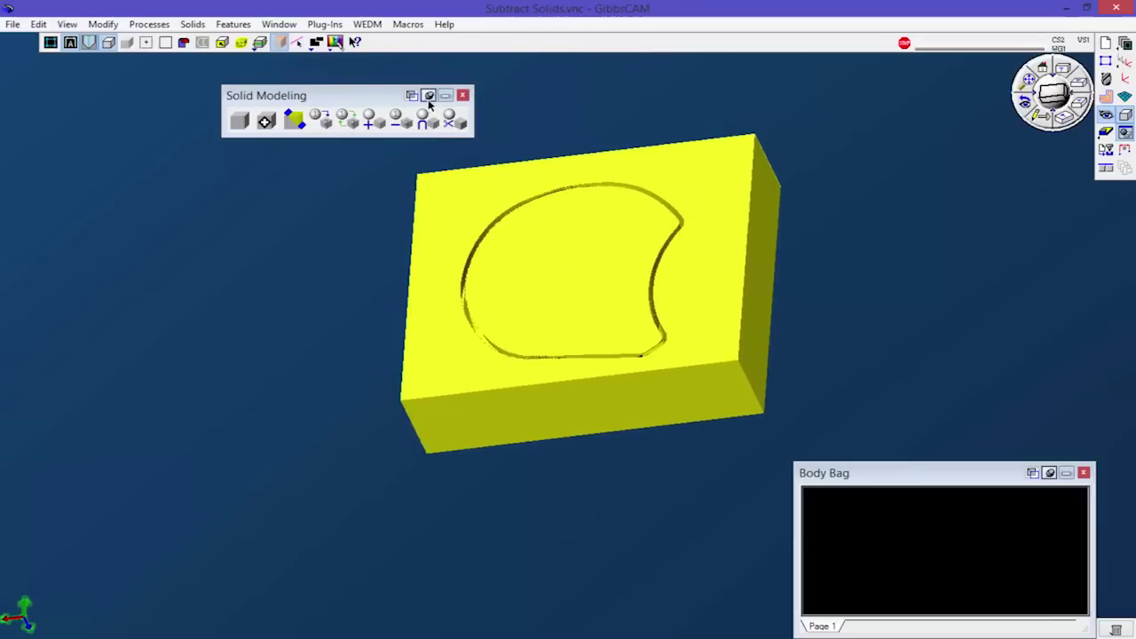
Separate the cut-out region of the block into its own body
left_click(455, 124)
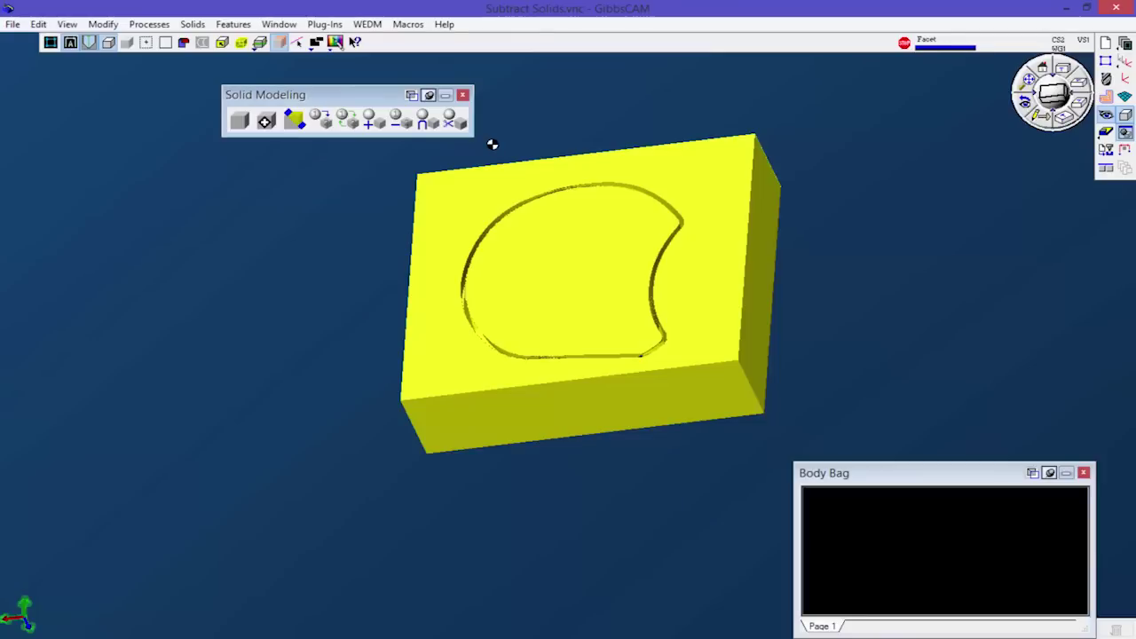
left_click(569, 260)
mouse_move(566, 264)
middle_mouse_down()
mouse_move(617, 427)
mouse_move(636, 322)
middle_mouse_up()
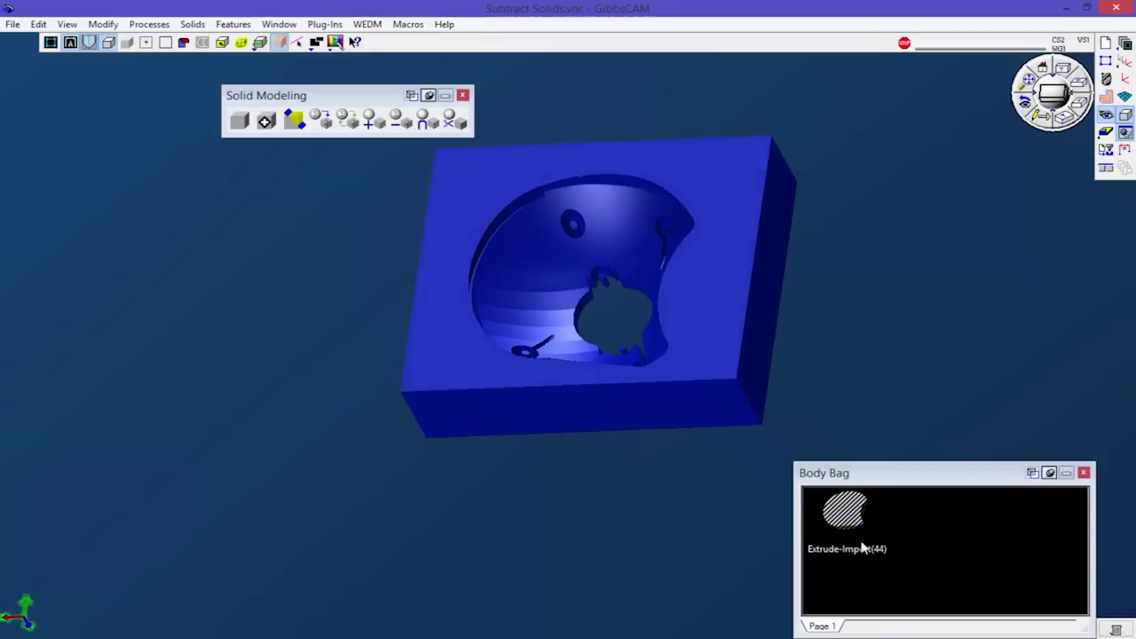
mouse_move(888, 481)
left_mouse_down()
mouse_move(877, 446)
mouse_move(882, 467)
left_mouse_up()
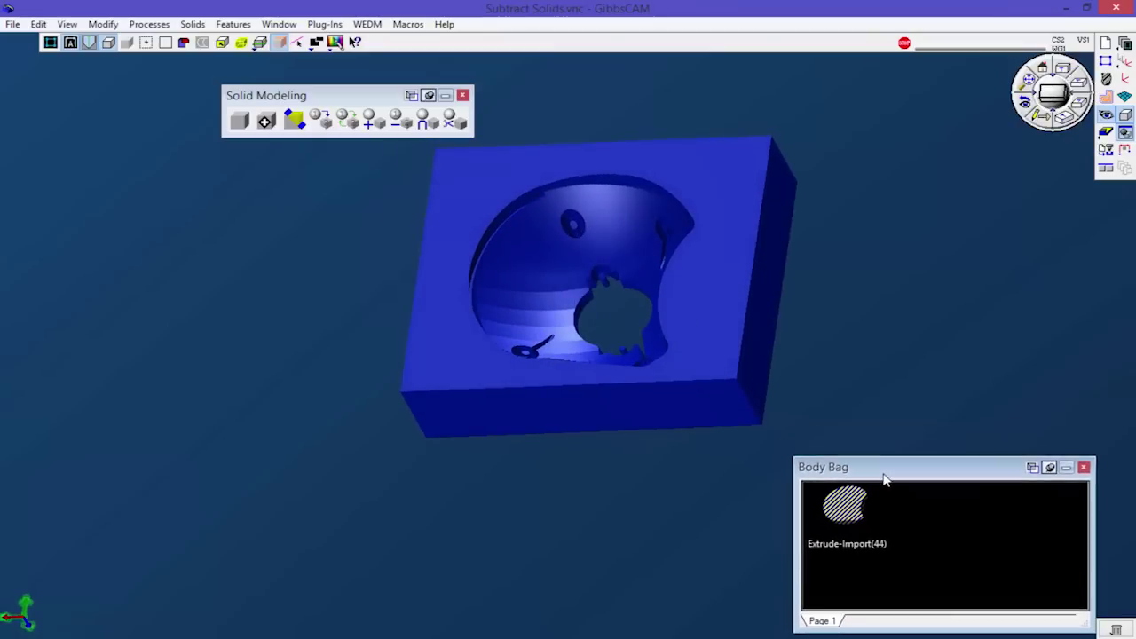
Store the pocketed block in the Body Bag and bring the cut-out body into view
left_click(575, 242)
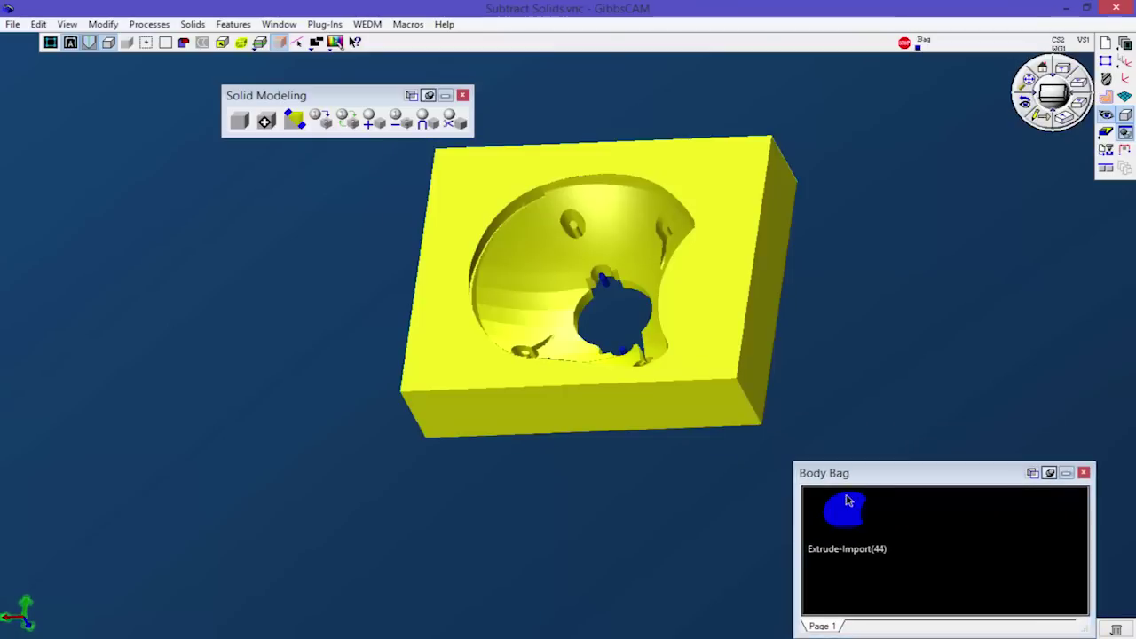
left_click_drag(575, 242, 851, 500)
double_click(850, 522)
mouse_move(755, 320)
middle_mouse_down()
mouse_move(733, 345)
mouse_move(645, 314)
mouse_move(610, 390)
mouse_move(432, 317)
mouse_move(711, 329)
mouse_move(760, 400)
mouse_move(507, 319)
mouse_move(345, 223)
mouse_move(748, 314)
mouse_move(638, 294)
middle_mouse_up()
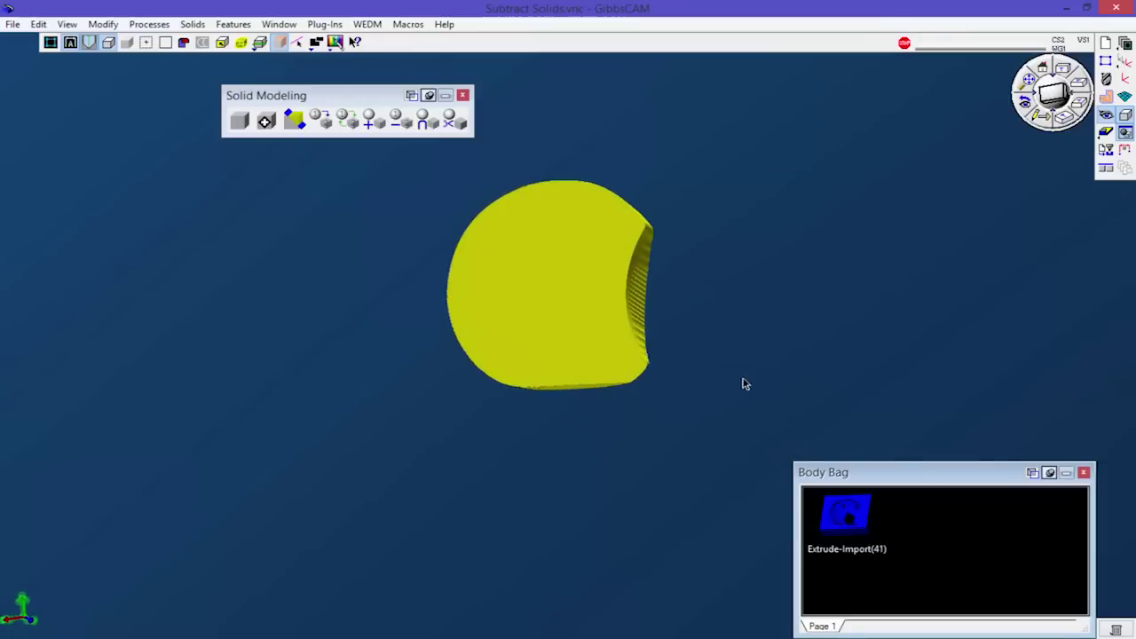
Put Extrude-Import(41) back around the cut-out body and orbit until the pocket faces up
left_click(859, 529)
left_click_drag(859, 530, 652, 382)
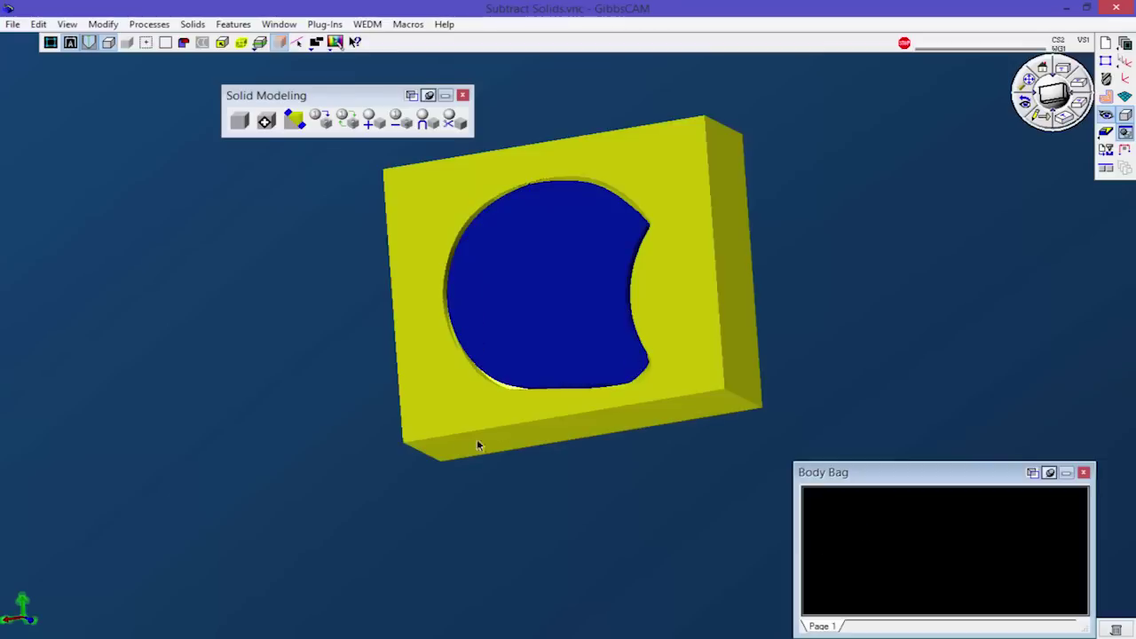
middle_click_drag(477, 444, 711, 310)
middle_click_drag(520, 375, 668, 264)
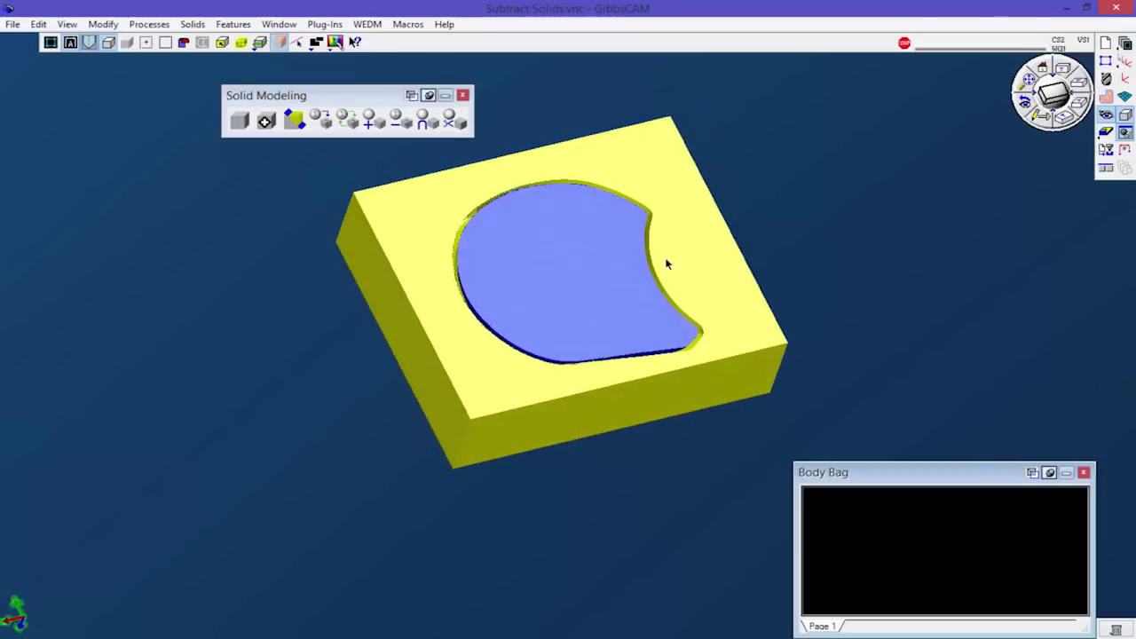
middle_click_drag(636, 513, 597, 417)
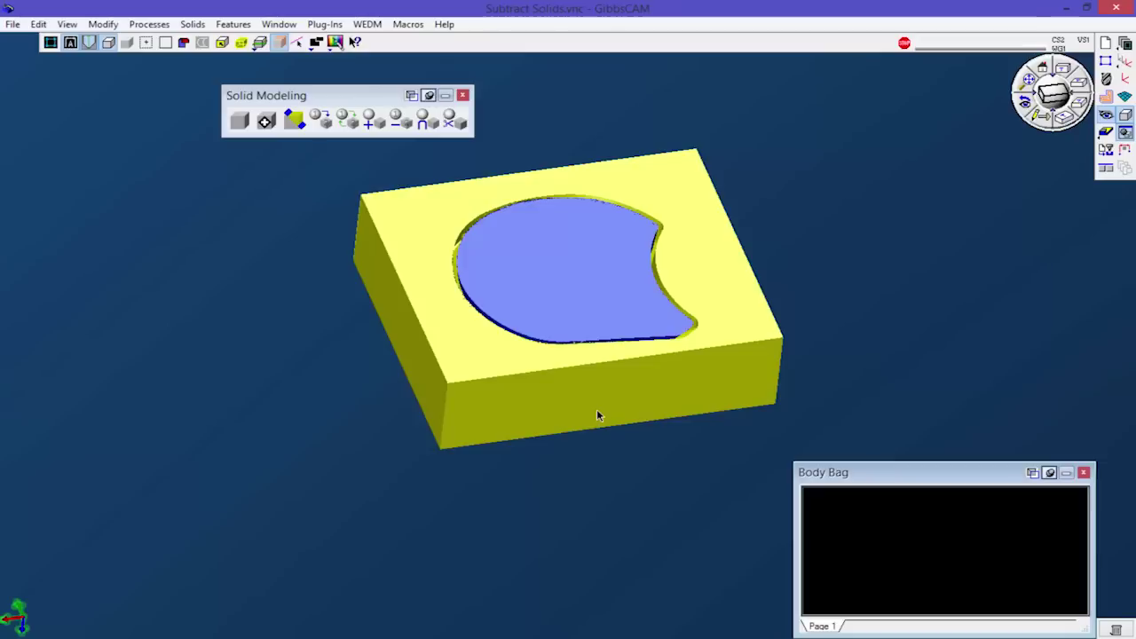
left_click(597, 411)
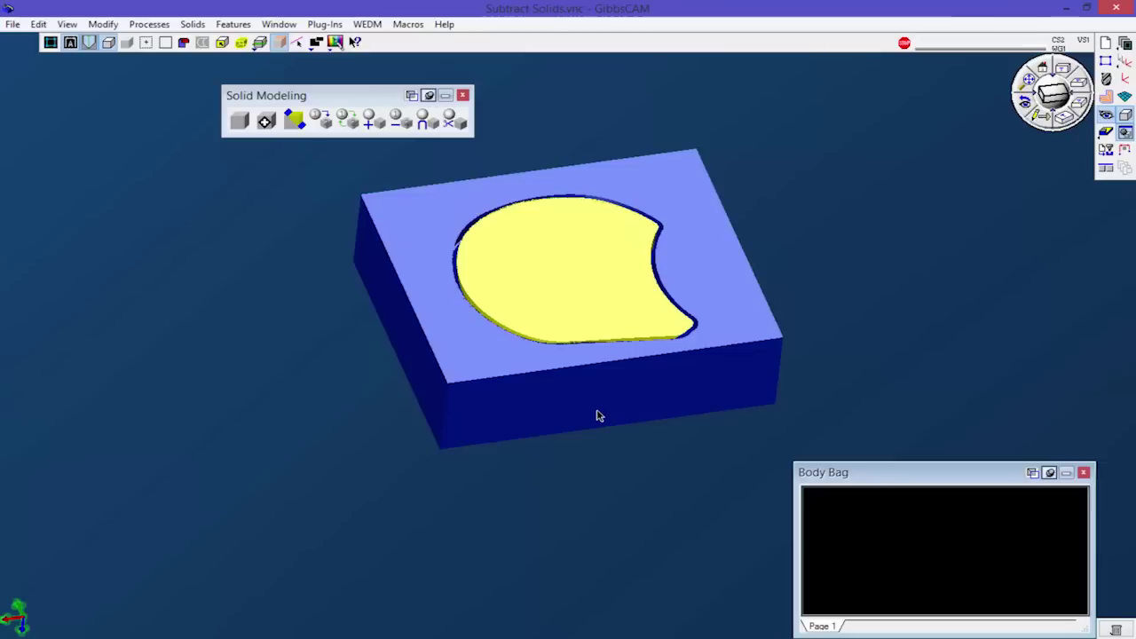
left_click(597, 417)
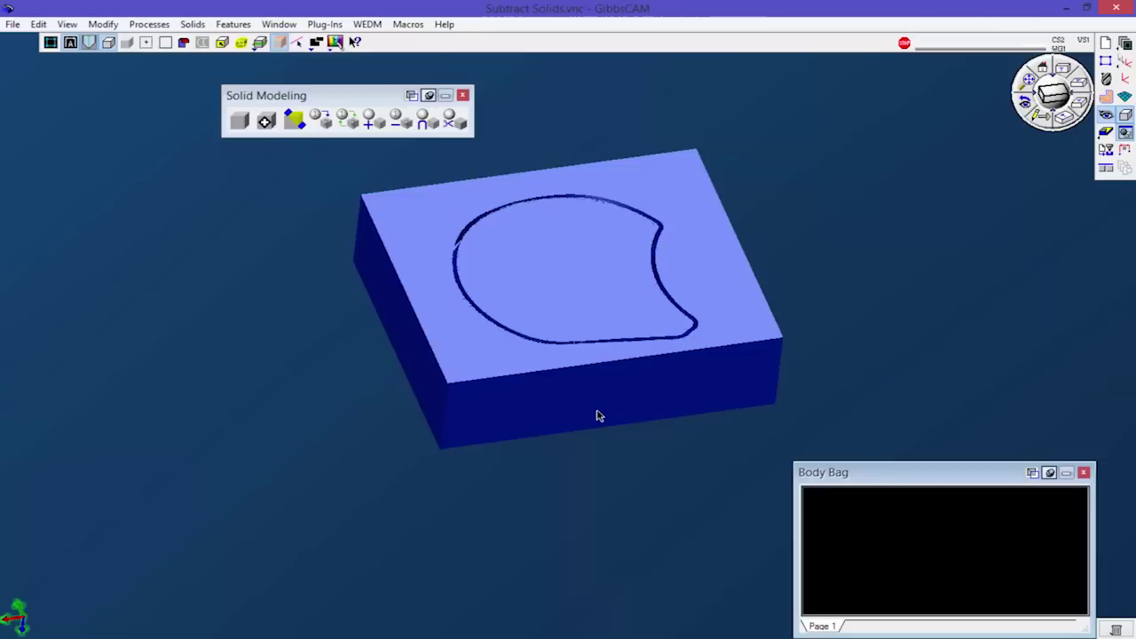
left_click(597, 417)
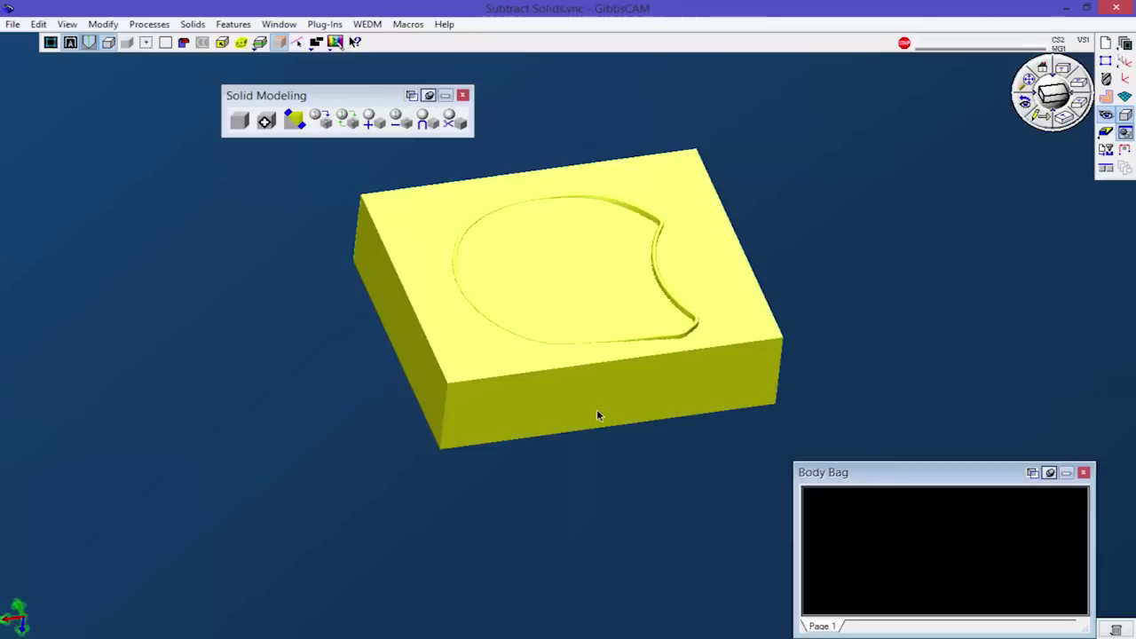
left_click(598, 414)
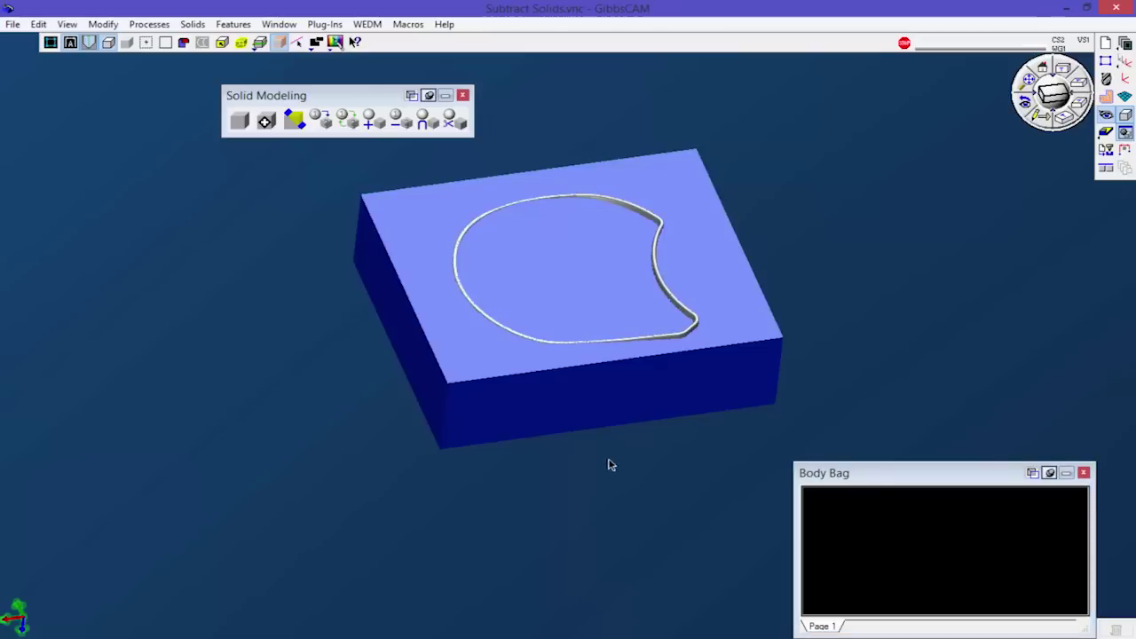
mouse_move(620, 447)
middle_mouse_down()
mouse_move(533, 353)
mouse_move(446, 338)
mouse_move(586, 358)
mouse_move(655, 241)
middle_mouse_up()
left_click(617, 198)
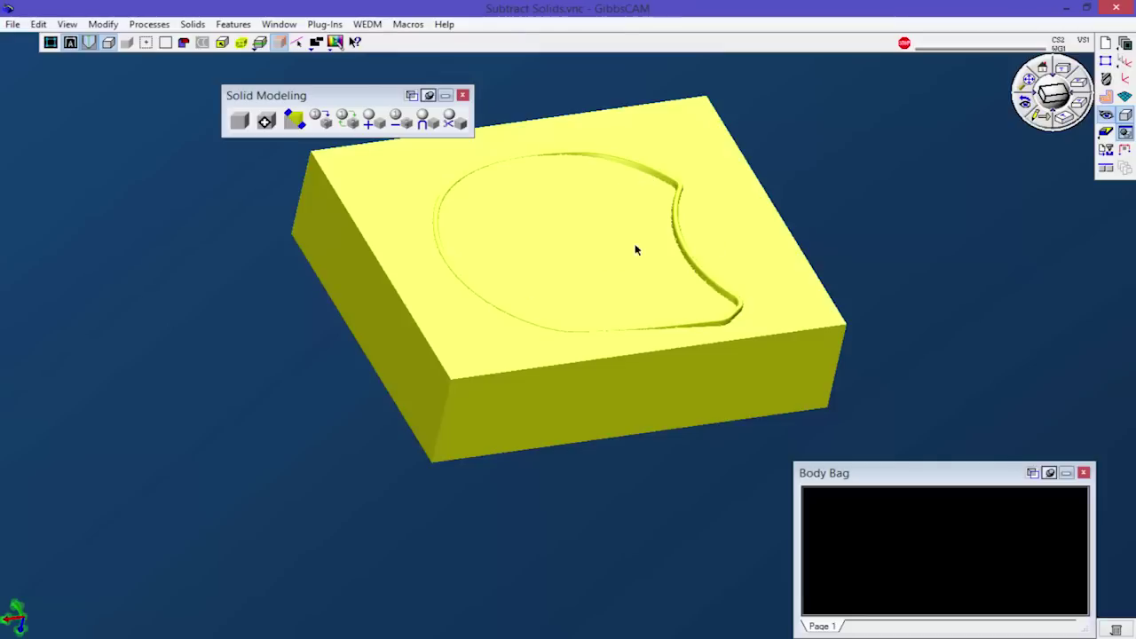
Subtract the imported part from the stock block and select the resulting cavity block
left_click(402, 124)
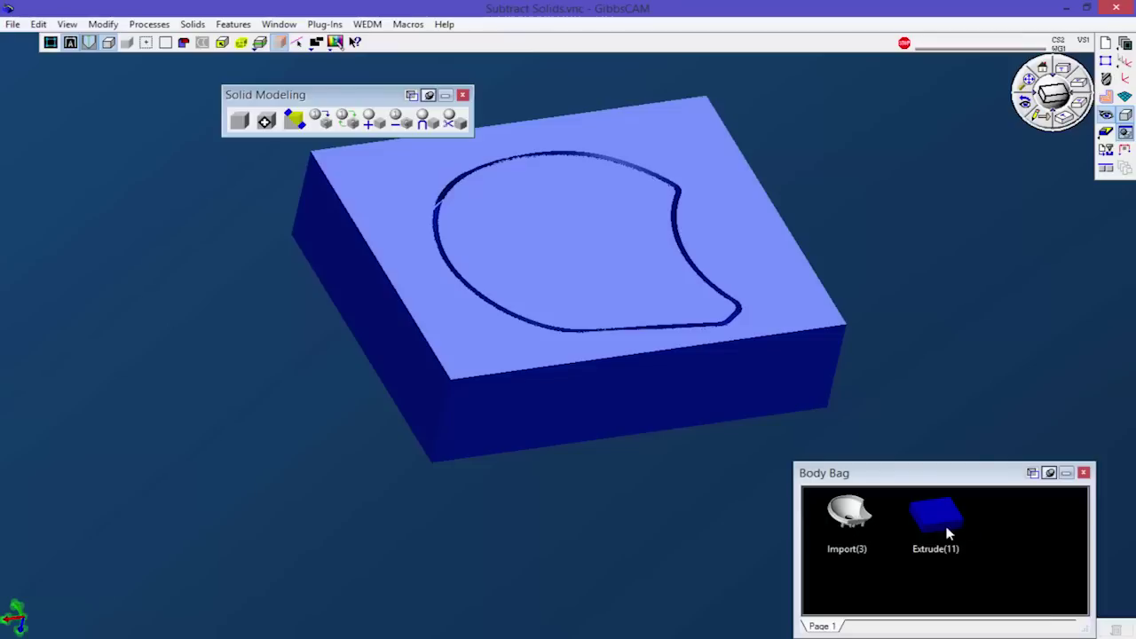
left_click(590, 215)
left_click(613, 291)
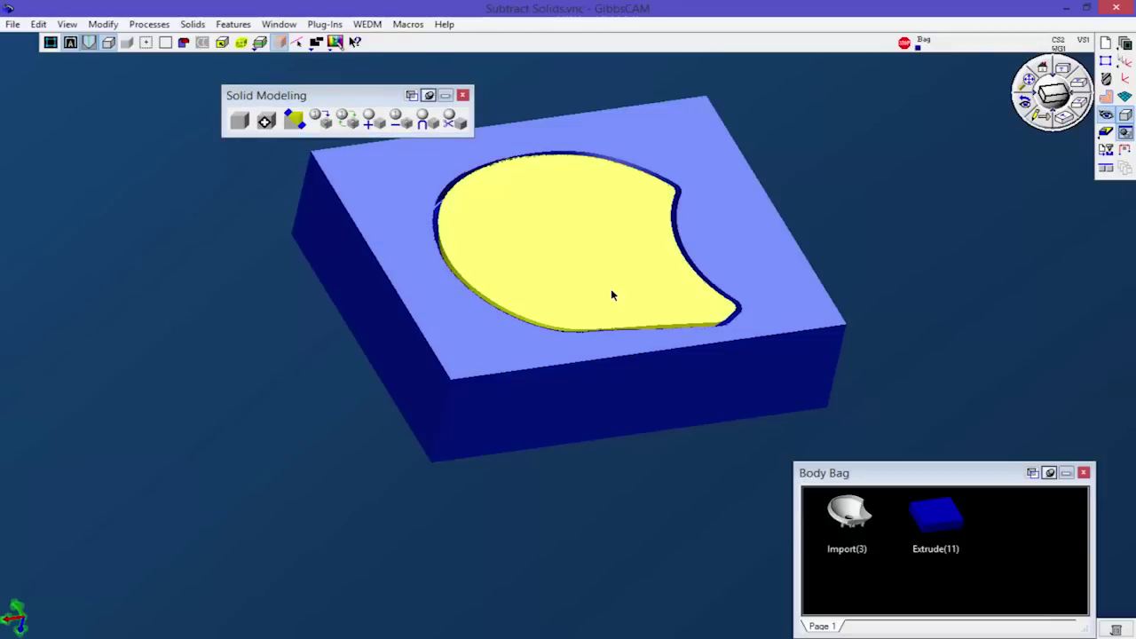
left_click(506, 361)
Subtract again and delete both leftover fragments into the Body Bag
left_click(423, 122)
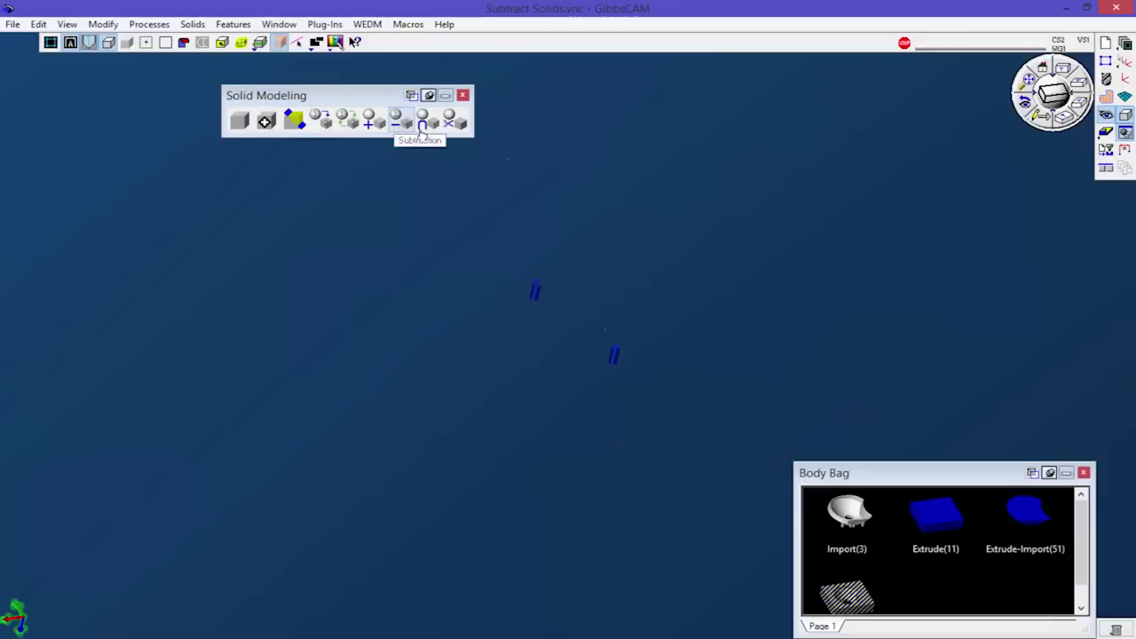
mouse_move(665, 399)
middle_mouse_down()
mouse_move(405, 337)
mouse_move(610, 383)
mouse_move(625, 366)
middle_mouse_up()
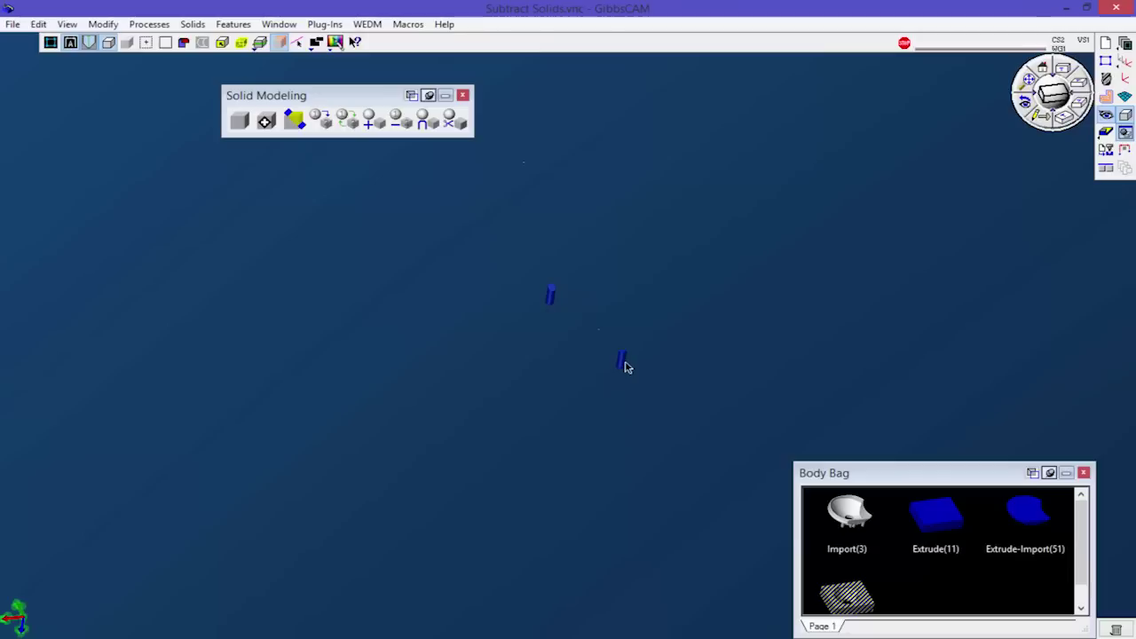
left_click(623, 363)
key("Delete")
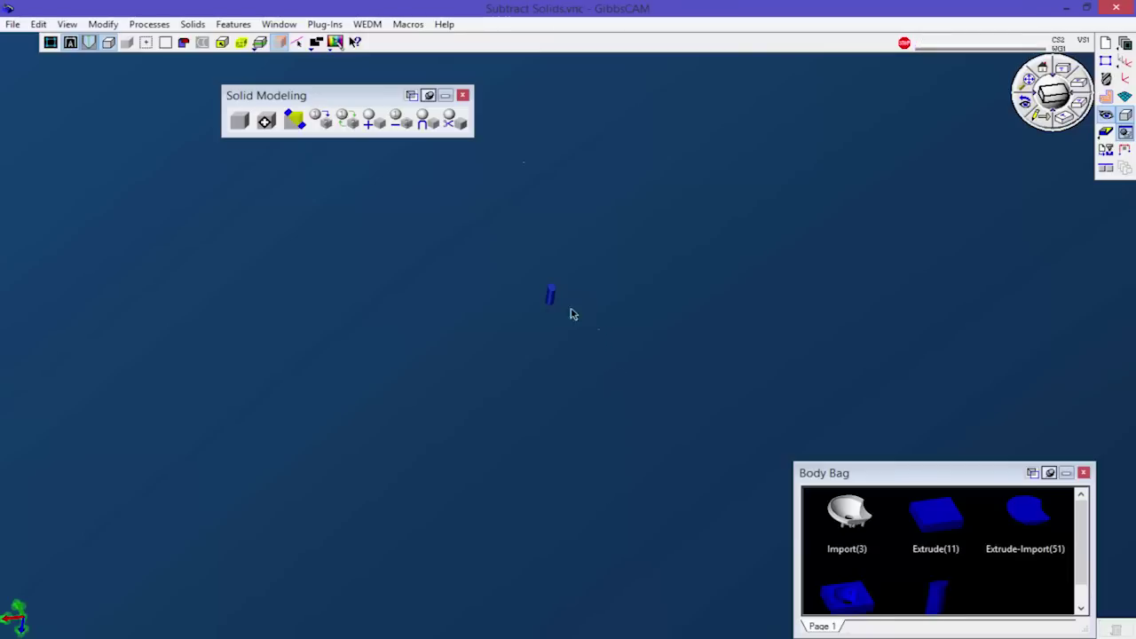
left_click(550, 297)
key("Delete")
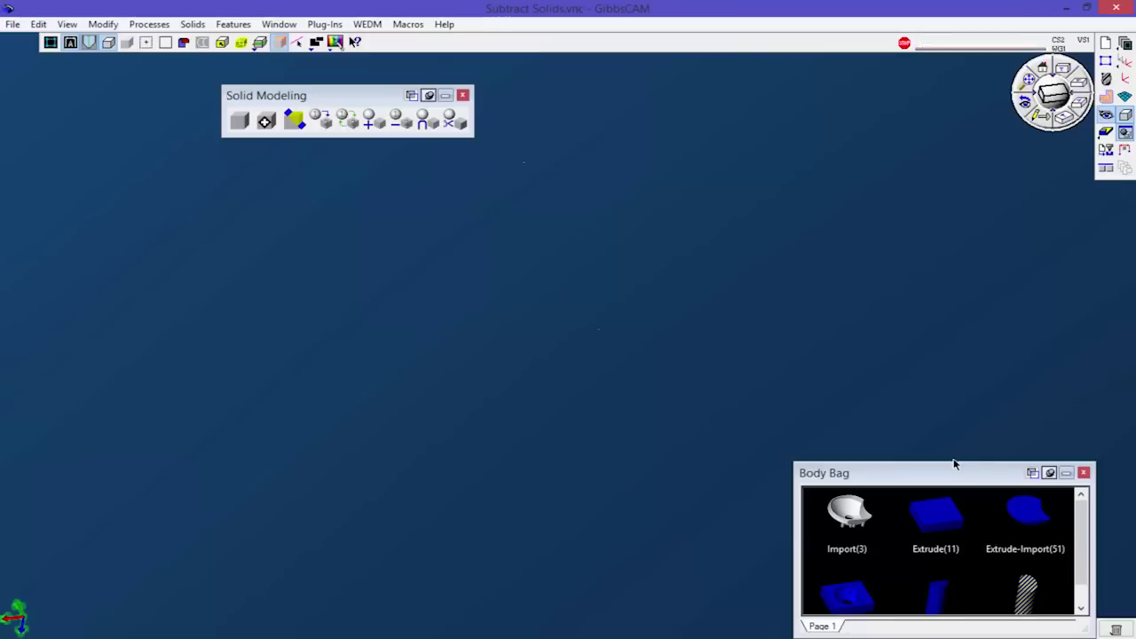
mouse_move(956, 471)
left_mouse_down()
mouse_move(950, 457)
mouse_move(956, 470)
left_mouse_up()
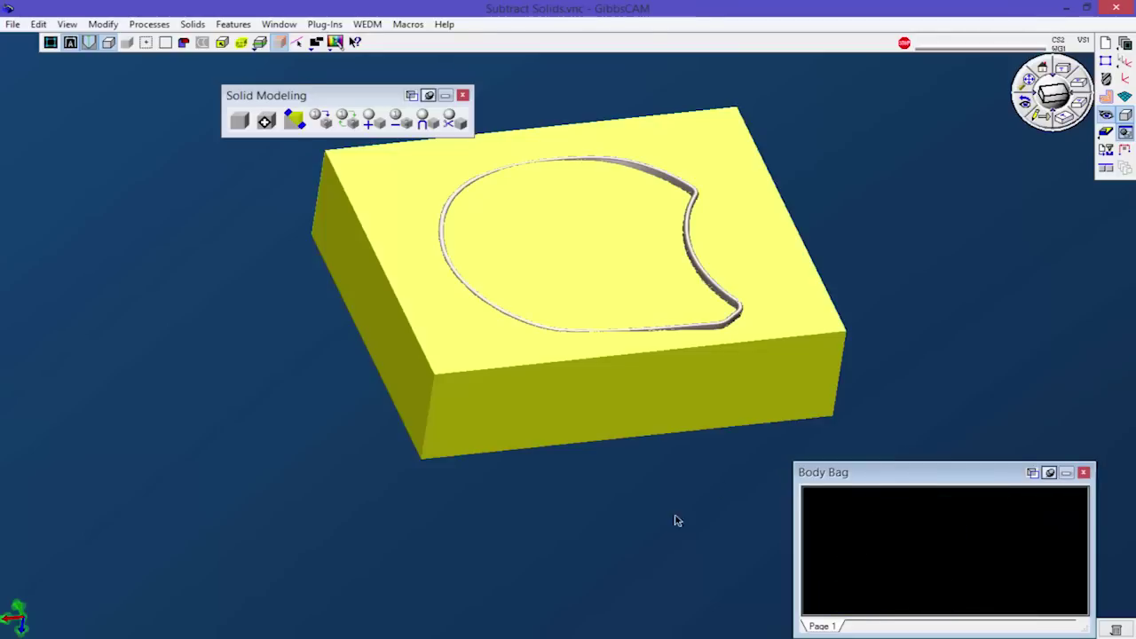
mouse_move(675, 520)
middle_mouse_down()
mouse_move(485, 284)
mouse_move(664, 397)
middle_mouse_up()
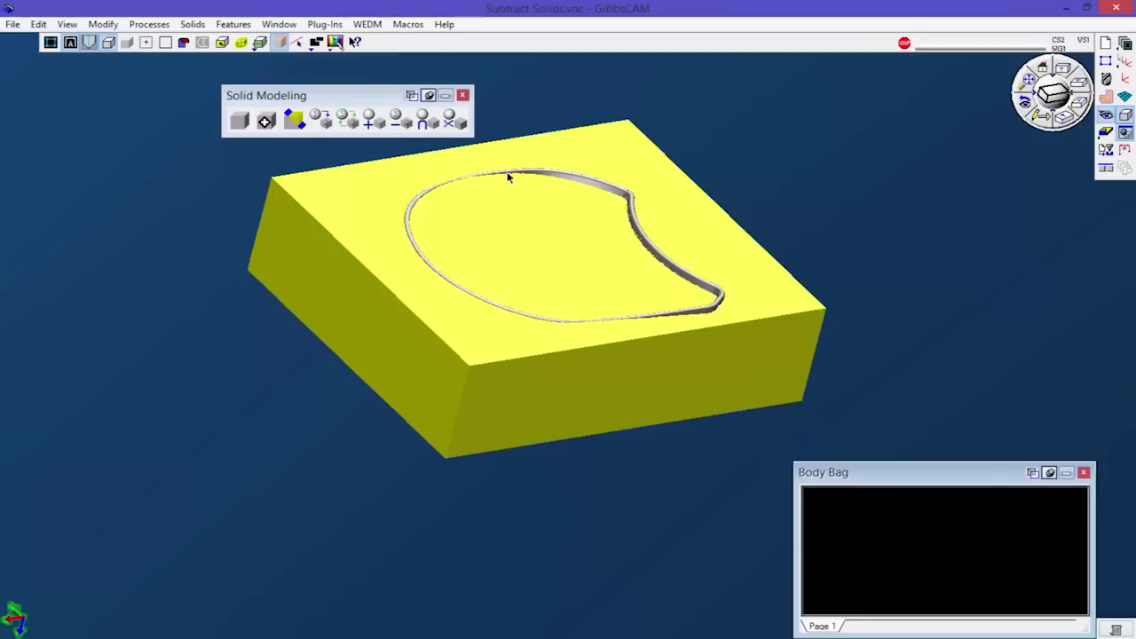
mouse_move(523, 258)
middle_mouse_down()
mouse_move(574, 371)
mouse_move(370, 307)
mouse_move(698, 287)
middle_mouse_up()
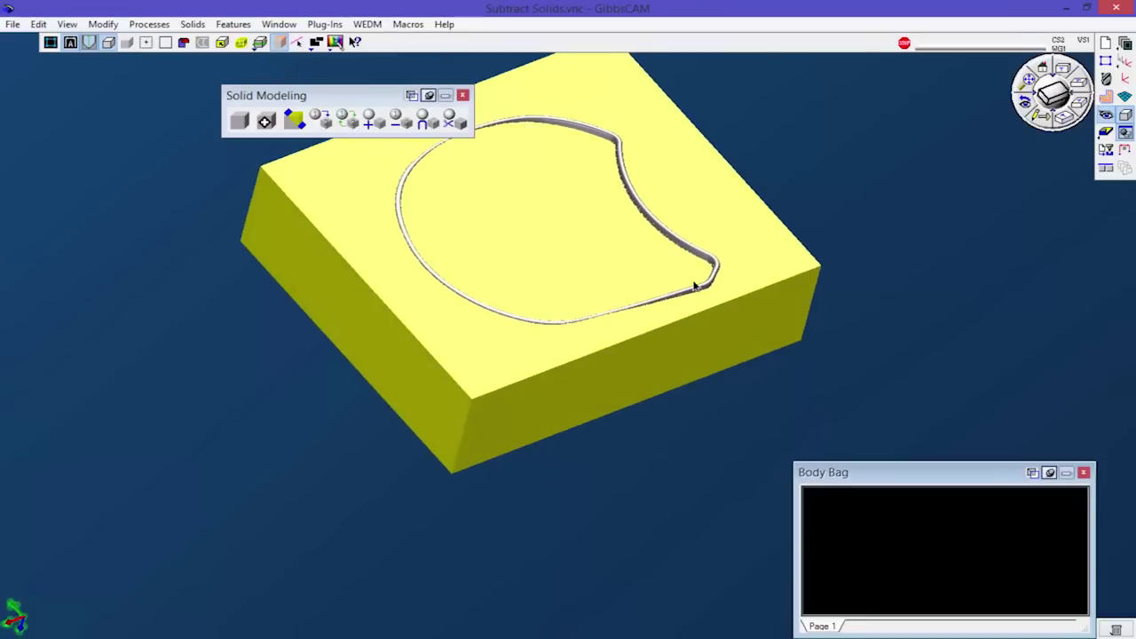
mouse_move(546, 326)
middle_mouse_down()
mouse_move(365, 234)
mouse_move(632, 170)
middle_mouse_up()
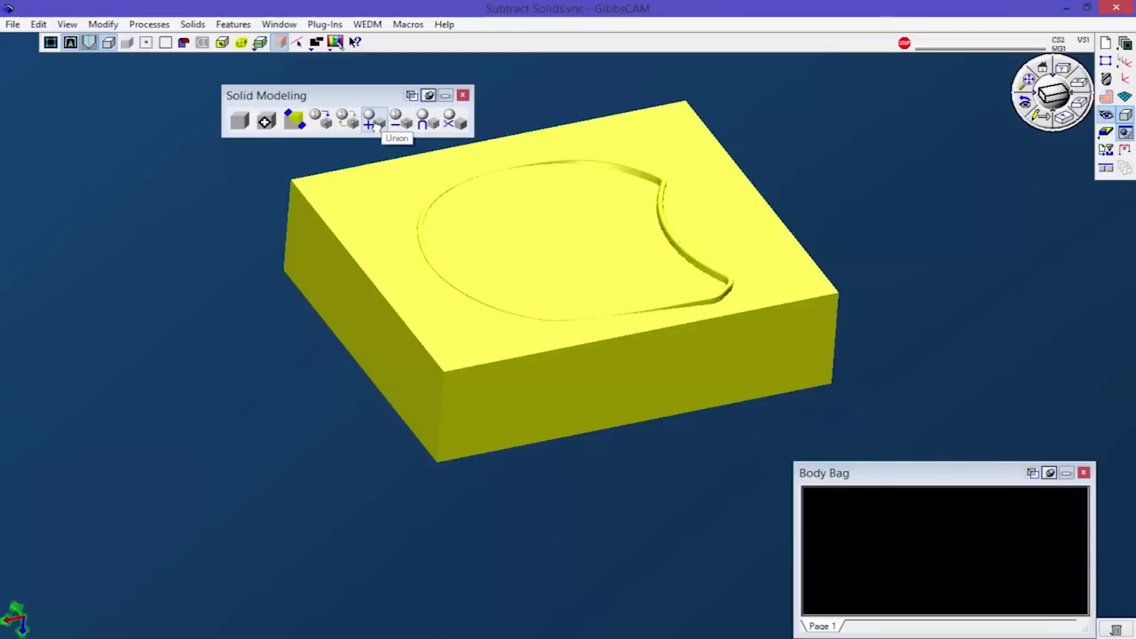
Unite the stock block and imported part, restoring the united body from the Body Bag
left_click(376, 124)
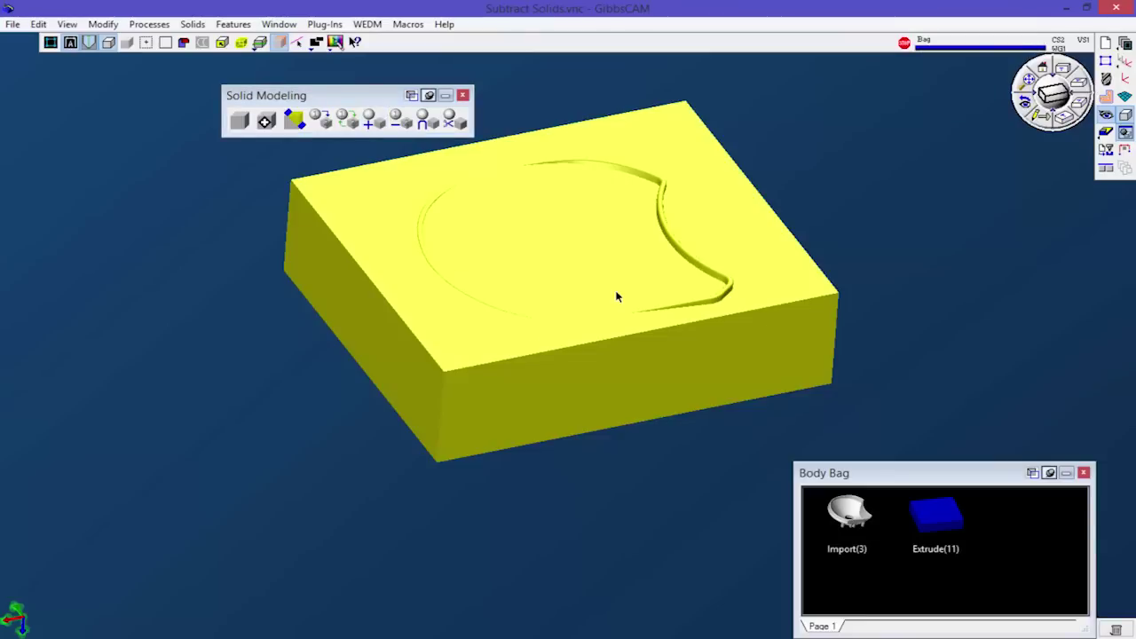
double_click(1027, 518)
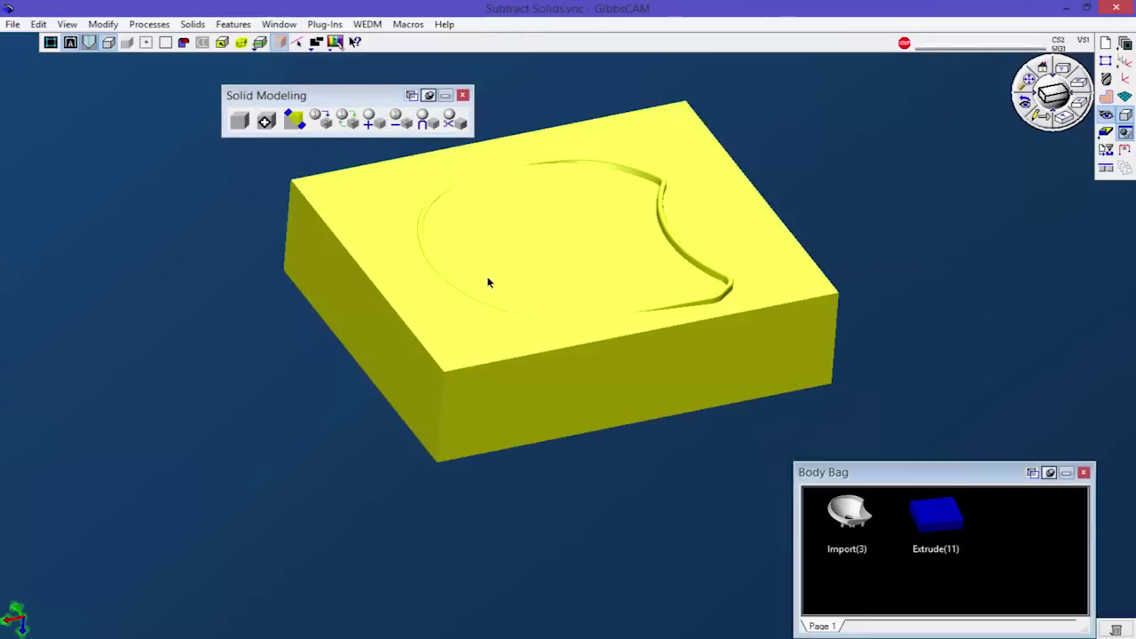
middle_click_drag(520, 413, 569, 492)
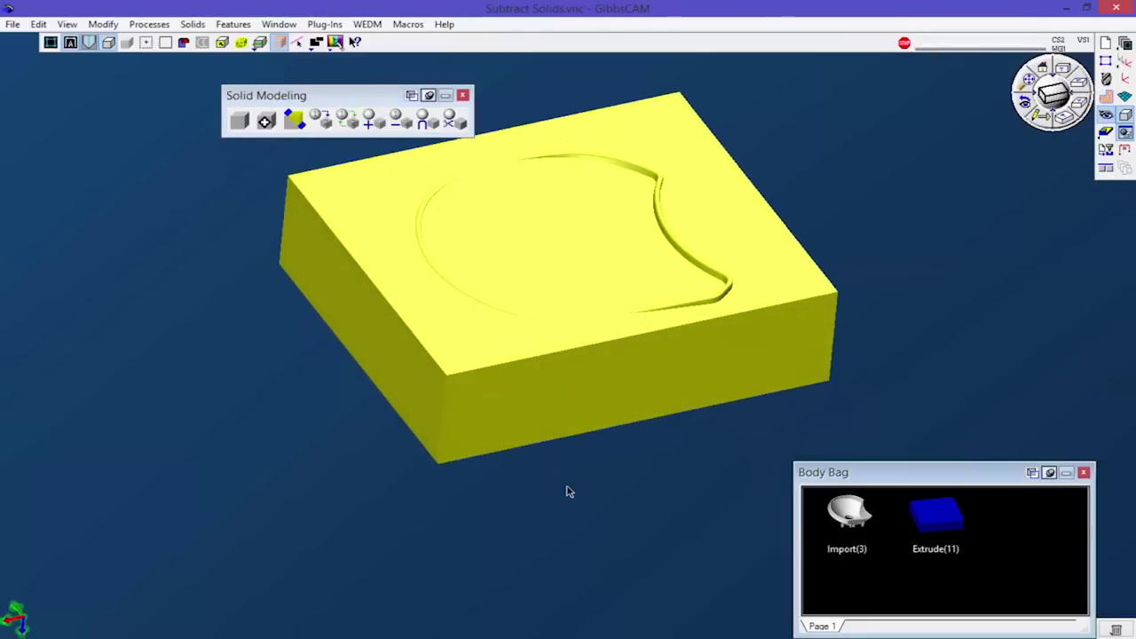